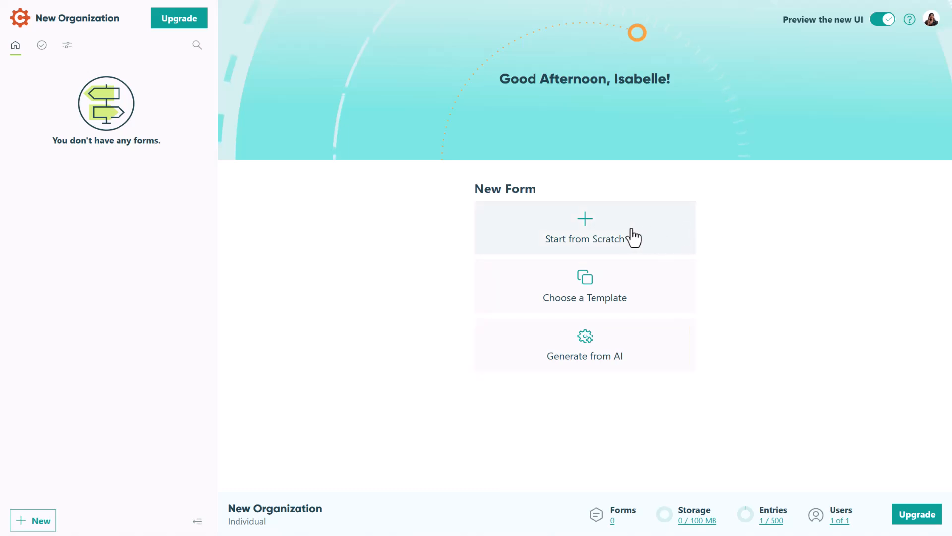
Step: Create a blank form titled "Contact Us" and add Name, Phone and Email fields to it
left_click(596, 238)
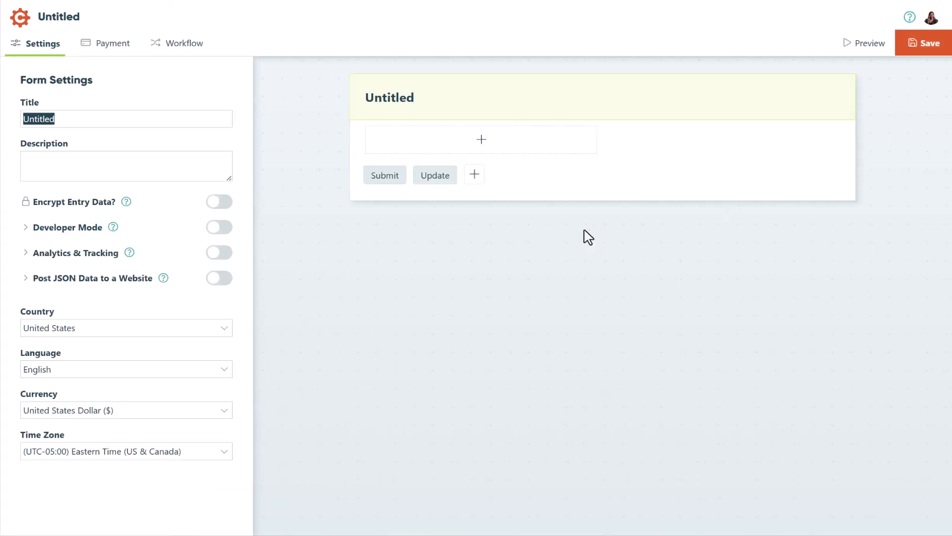
type("Contact Us")
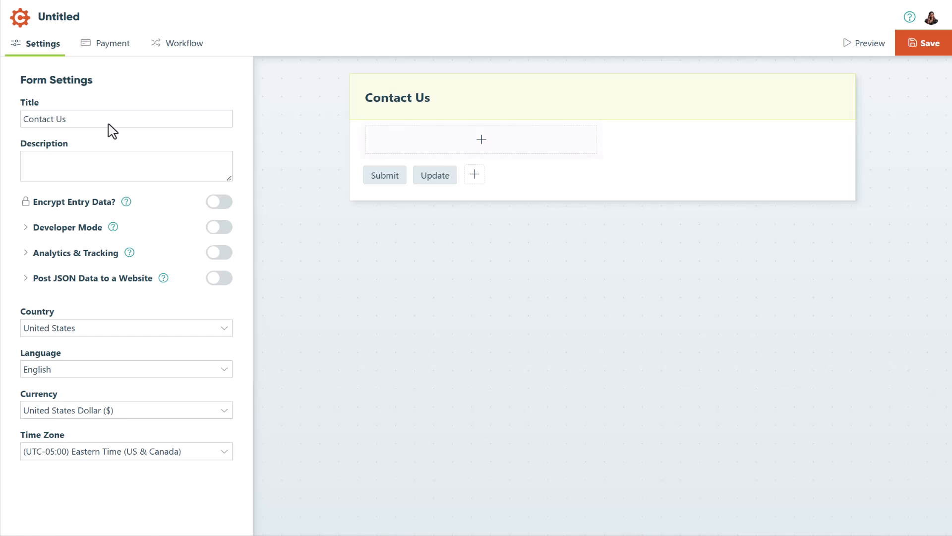
left_click(474, 145)
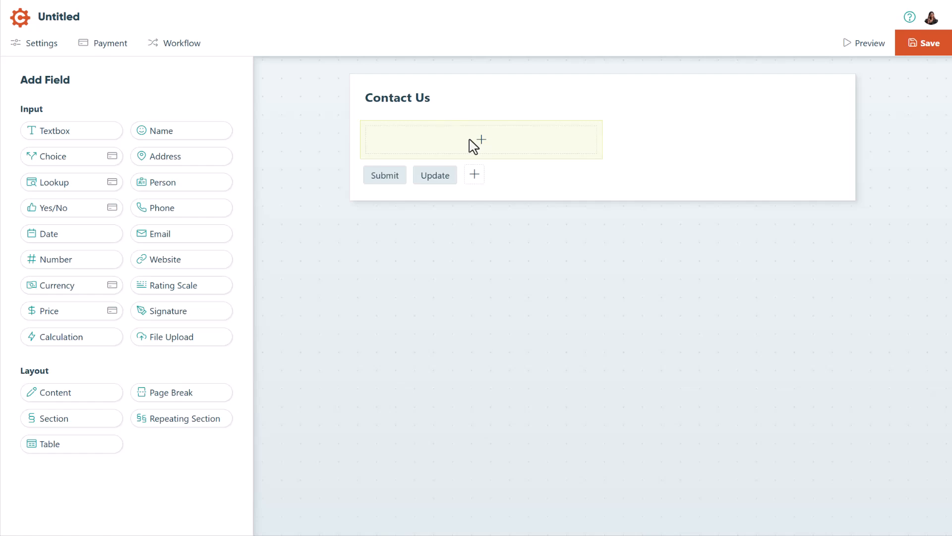
left_click(213, 132)
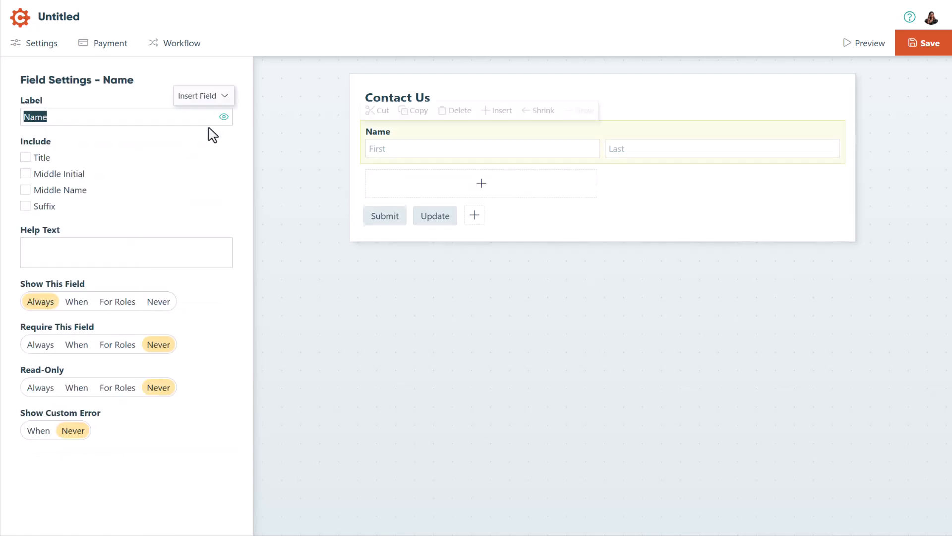
left_click(207, 209)
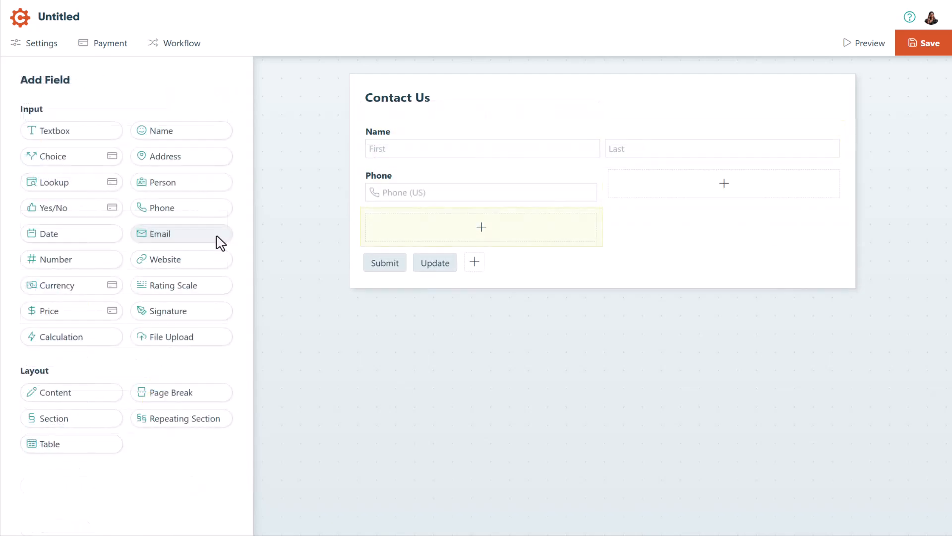
left_click(220, 243)
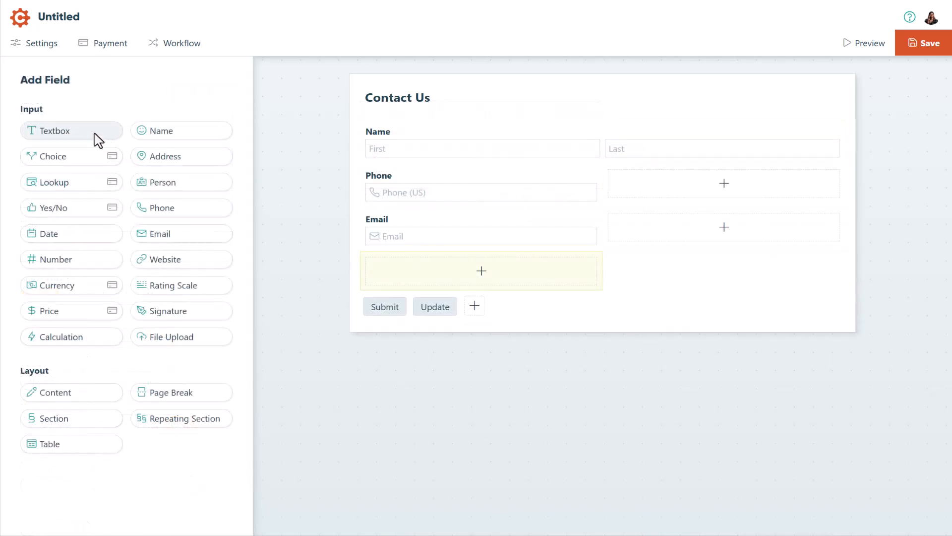
Step: Add a textbox field labelled "Message" below Email and set its type to Multiple Lines
left_click(95, 132)
type("Message")
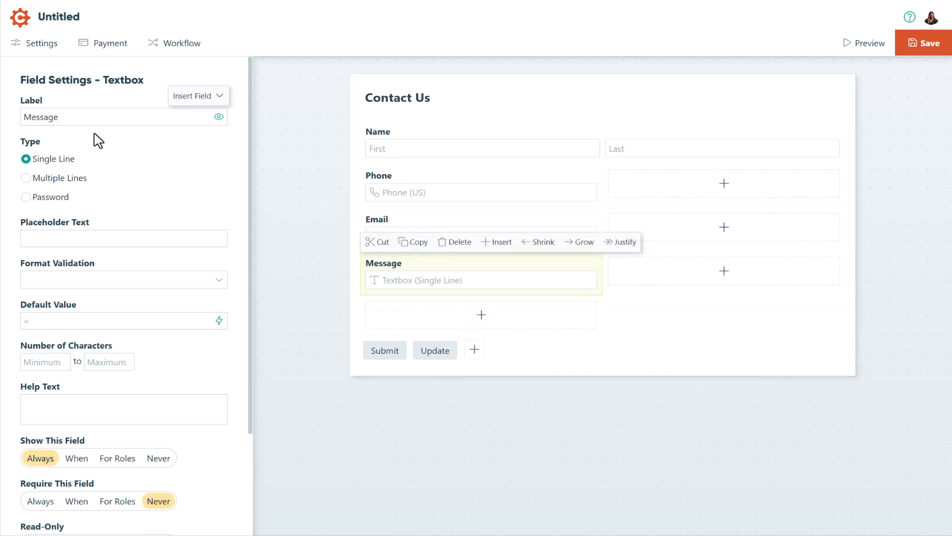
left_click(94, 134)
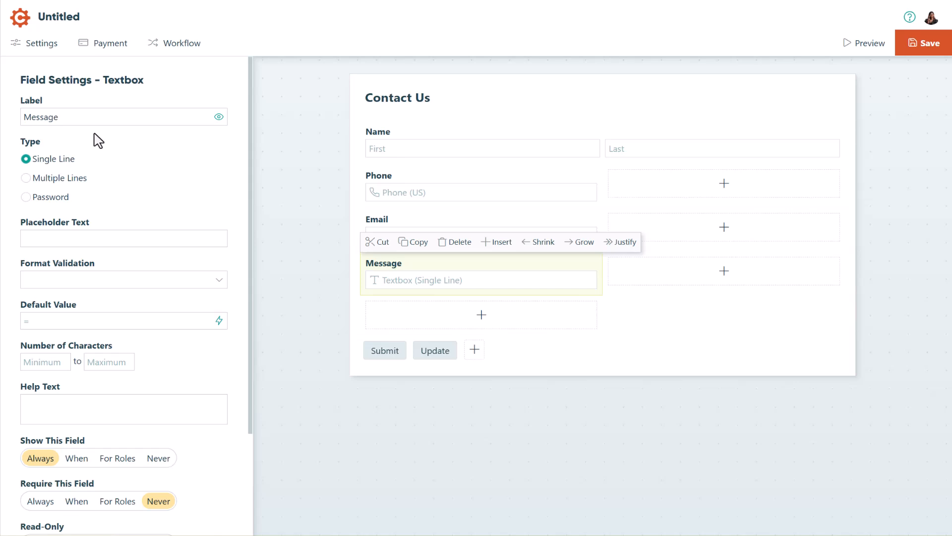
left_click(26, 178)
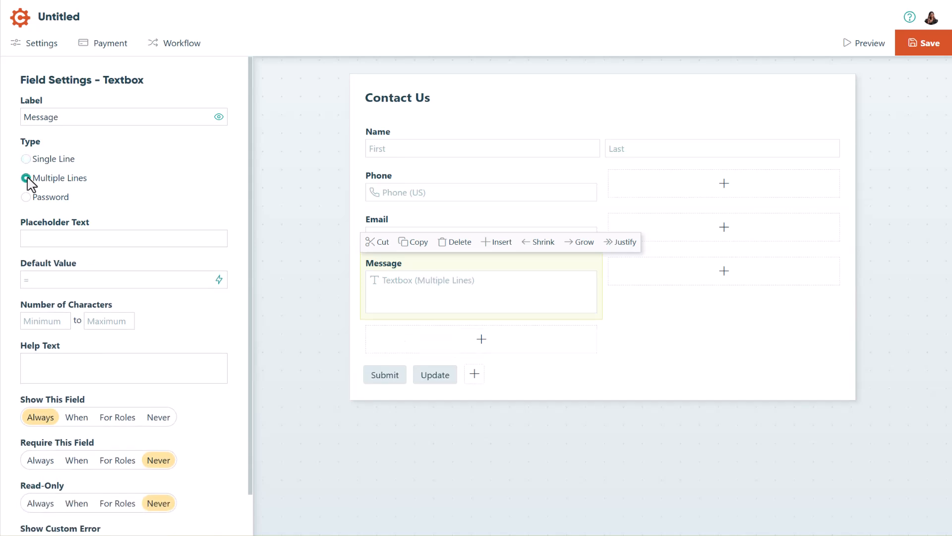
Step: Give the Message field the help text "How can we help you?" and make it always required
left_click(219, 117)
left_click(219, 117)
left_click(220, 119)
left_click(28, 366)
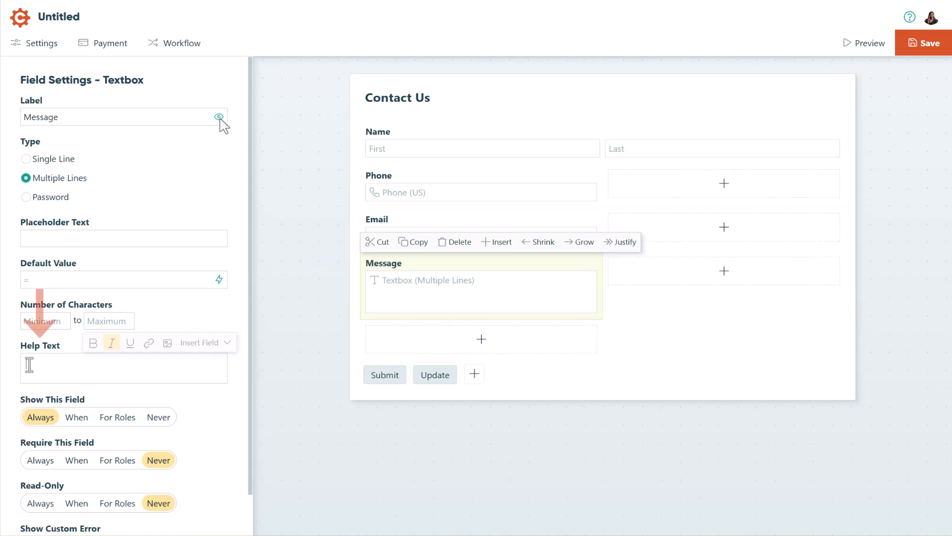
type("How can we help you?")
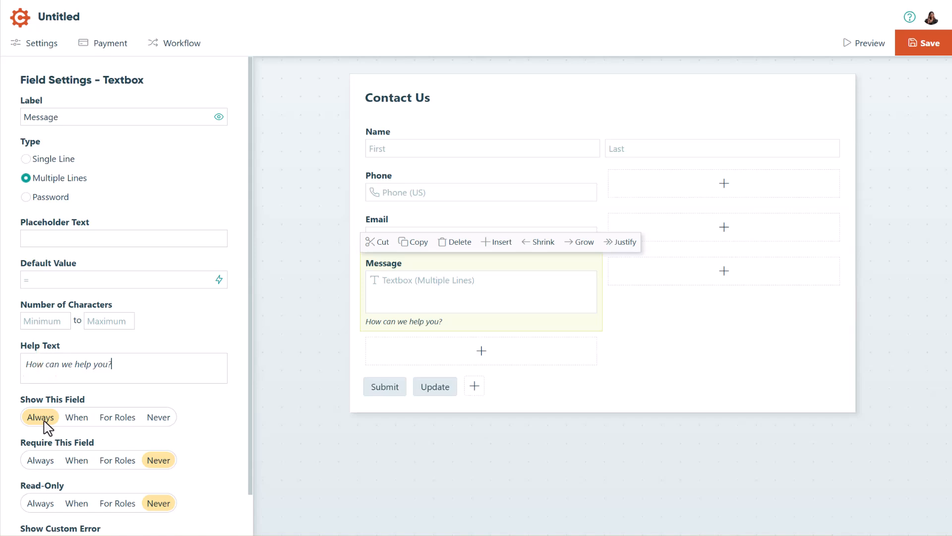
left_click(40, 460)
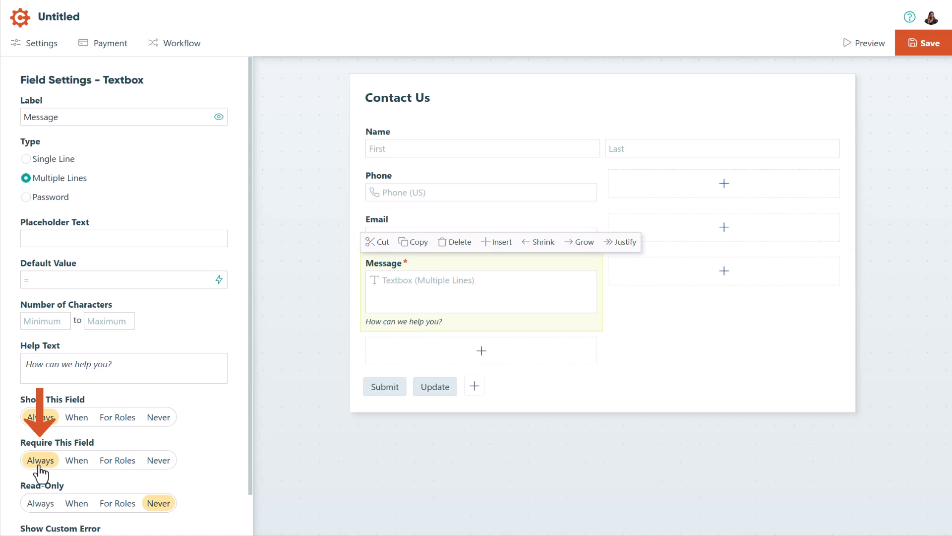
Step: Move the Email field beside Phone and widen the Message field to the form's full width
left_click(390, 233)
left_click_drag(394, 232, 639, 183)
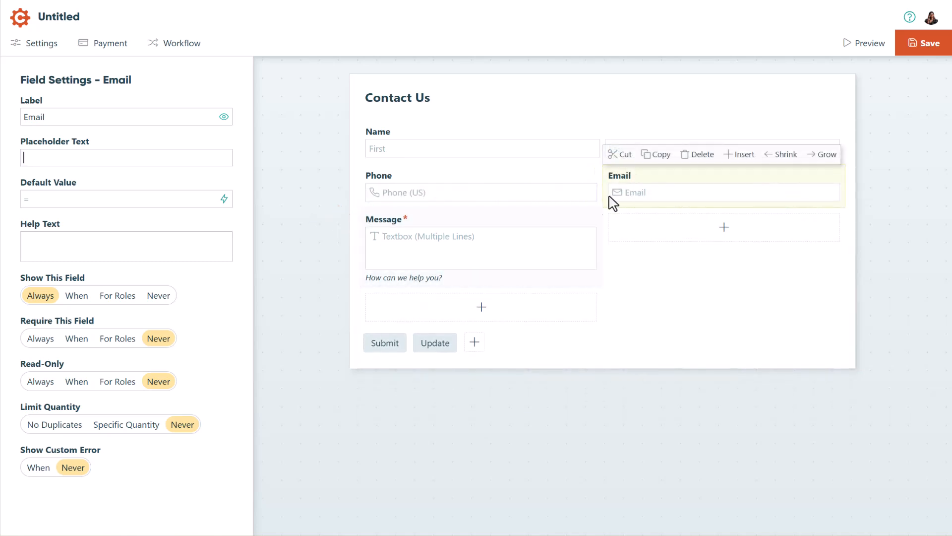
left_click(571, 246)
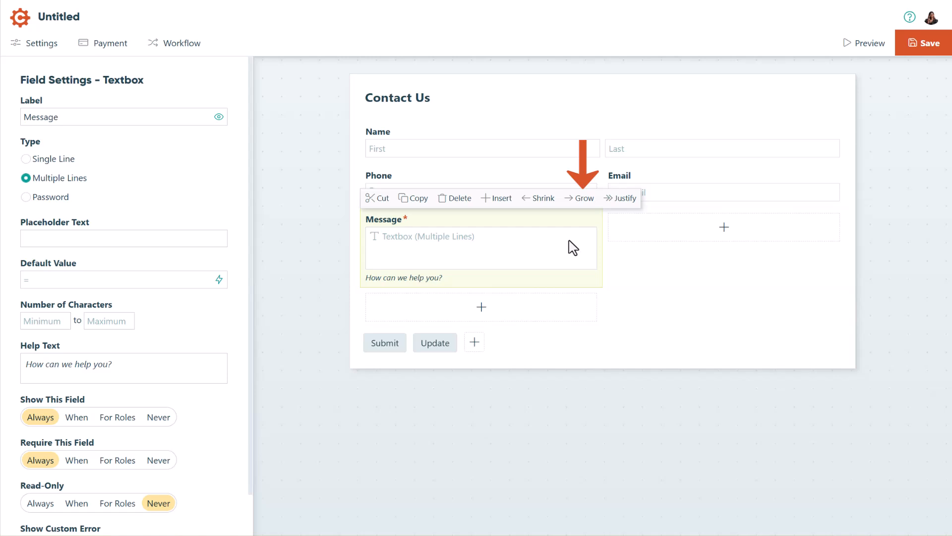
left_click(610, 206)
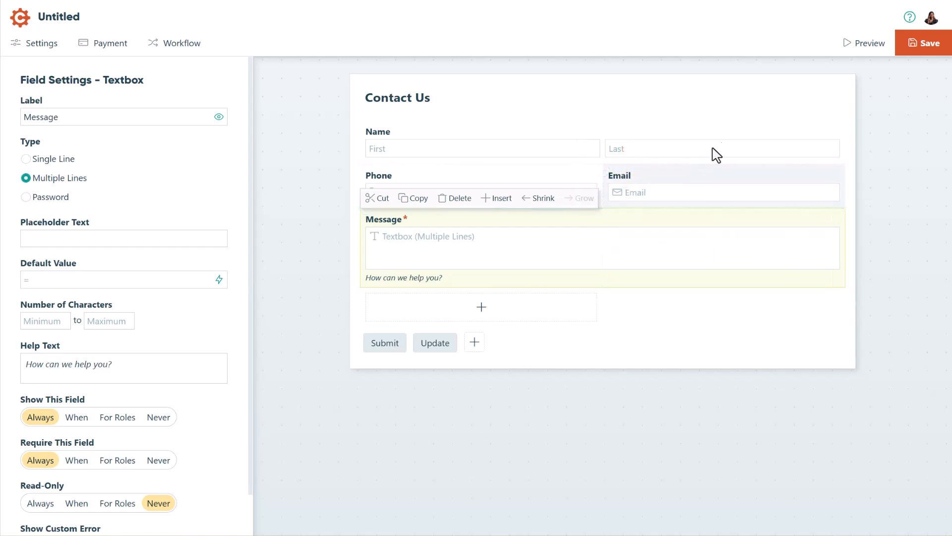
Step: Preview the form, check the available status and role options, and close the preview
left_click(846, 55)
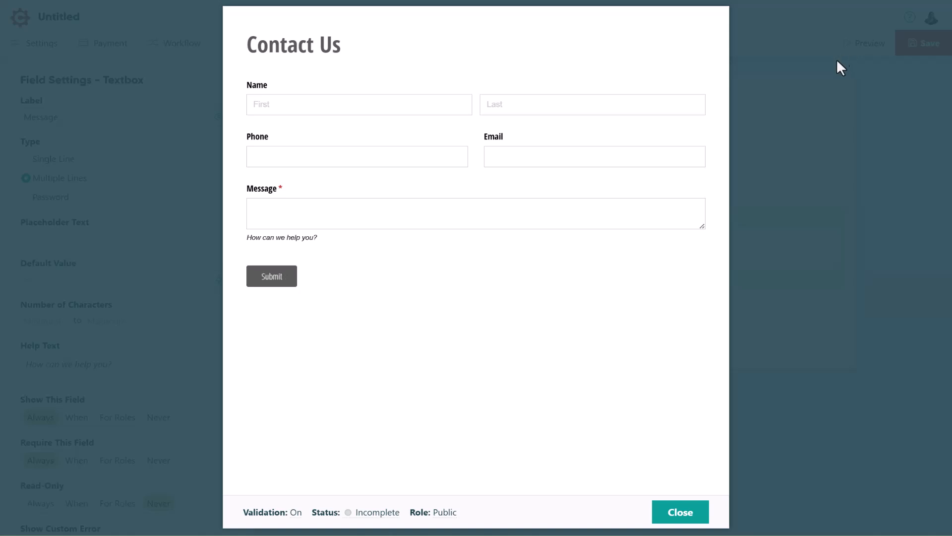
left_click(366, 518)
left_click(451, 516)
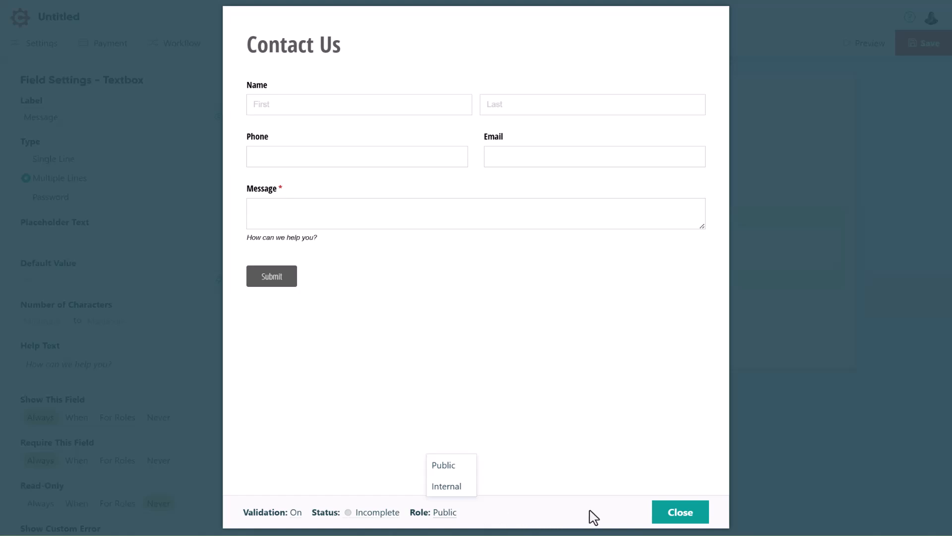
left_click(681, 516)
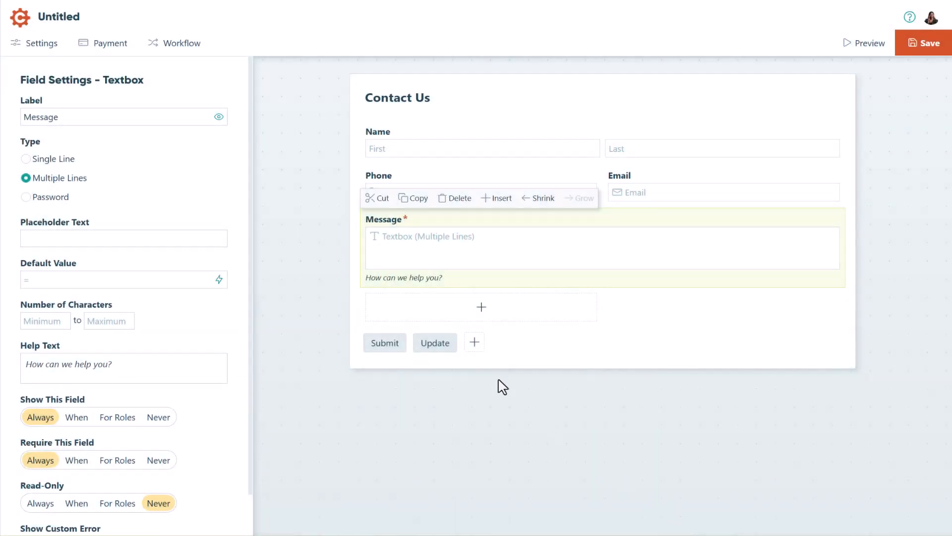
Step: Replace the recipient of the Submit action's notification email with the form's Email field
left_click(174, 49)
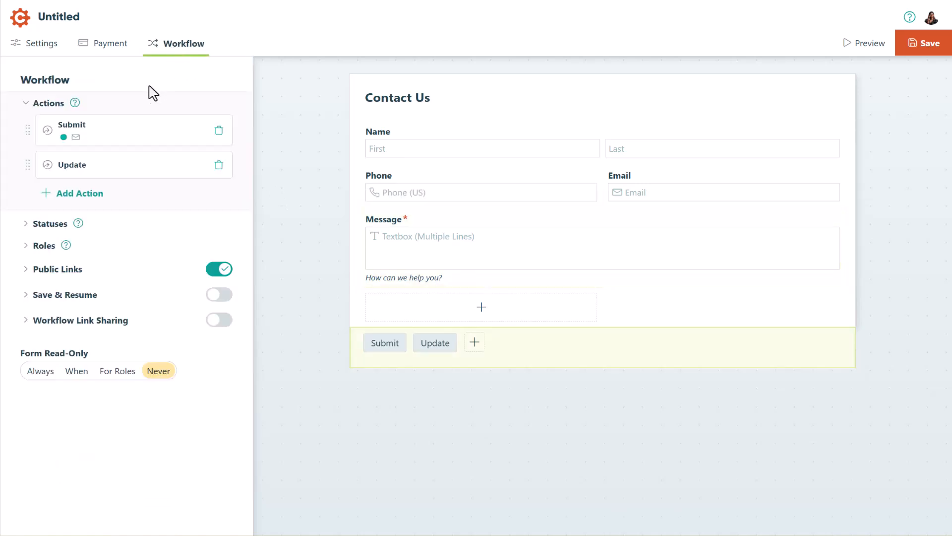
left_click(79, 144)
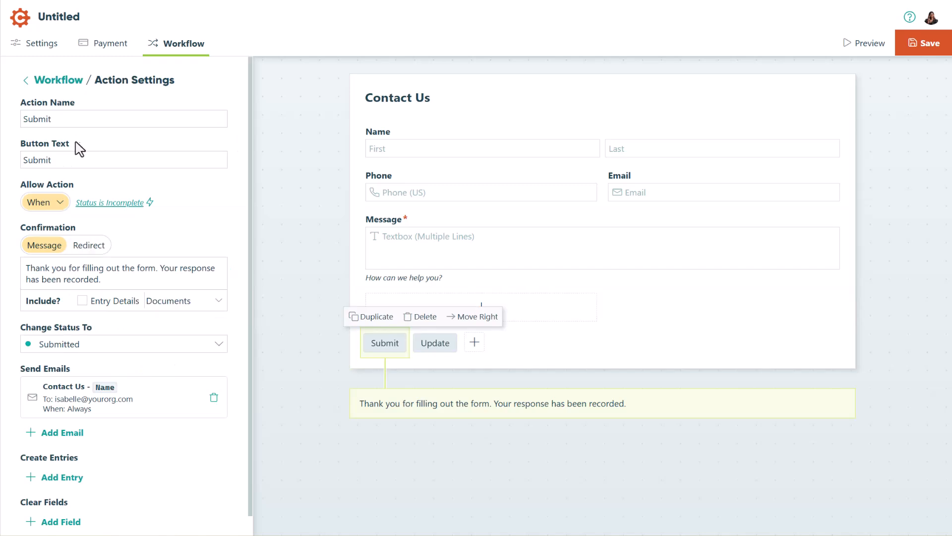
left_click(71, 403)
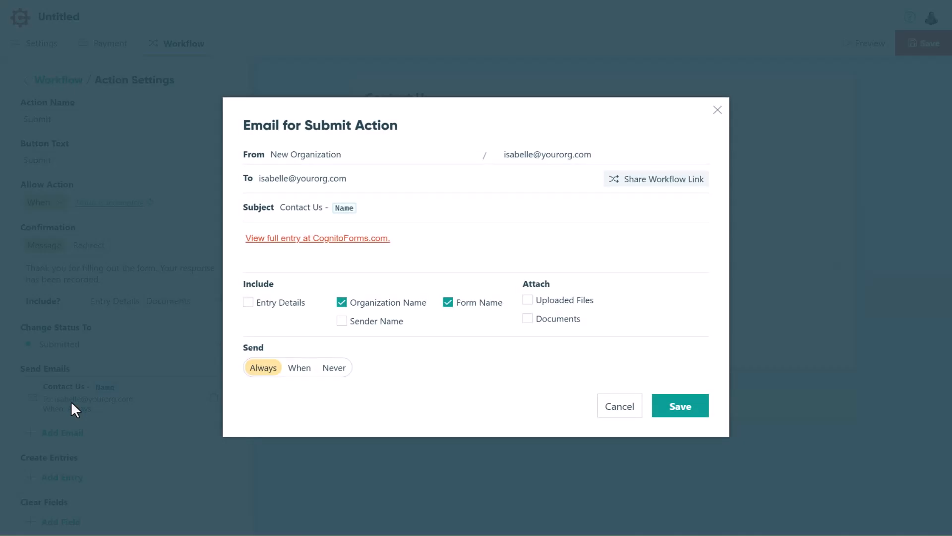
left_click(350, 182)
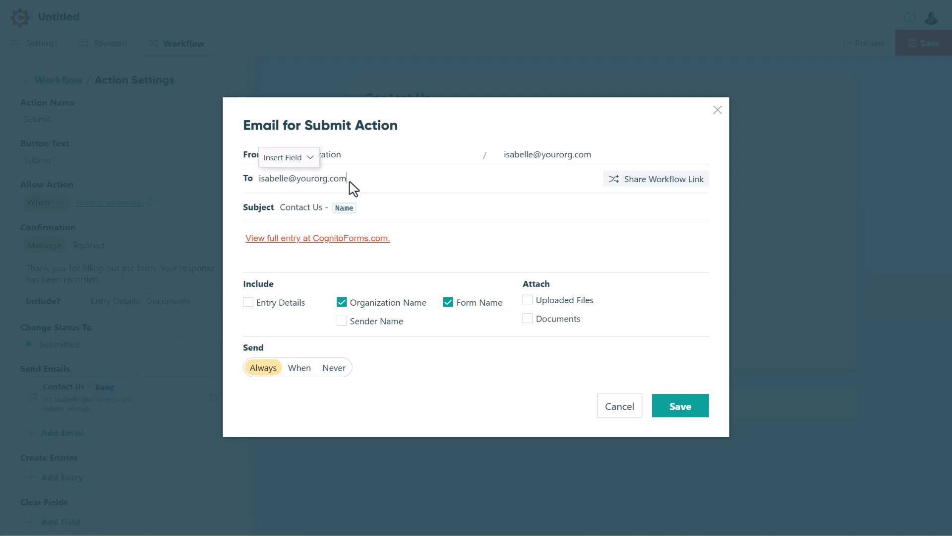
key("BackSpace")
key("BackSpace")
key("BackSpace")
key("BackSpace")
key("BackSpace")
key("BackSpace")
key("BackSpace")
key("BackSpace")
key("BackSpace")
key("BackSpace")
key("BackSpace")
key("BackSpace")
key("BackSpace")
key("BackSpace")
key("BackSpace")
key("BackSpace")
key("BackSpace")
key("BackSpace")
key("BackSpace")
key("BackSpace")
left_click(311, 162)
left_click(311, 180)
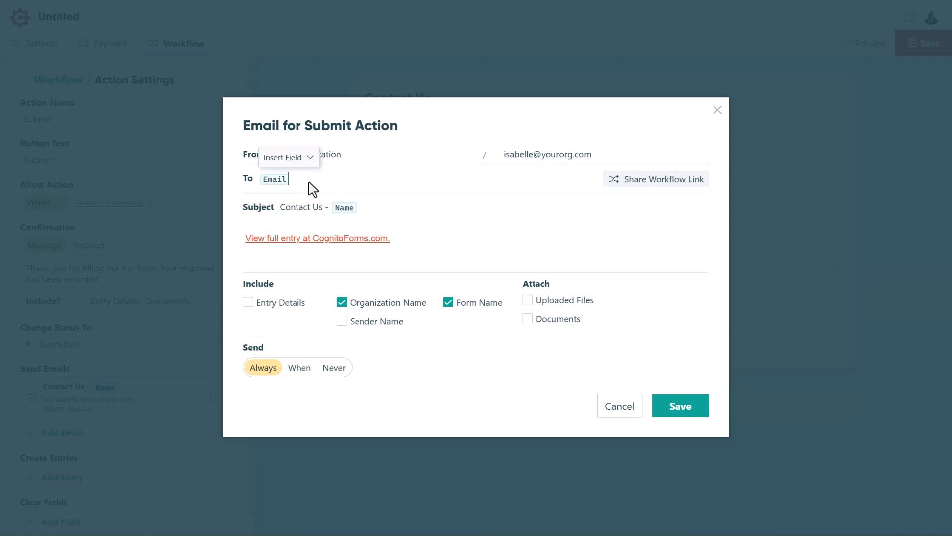
Step: Include entry details in the Submit email, check its workflow link sharing options, and save the email and the form
left_click(248, 302)
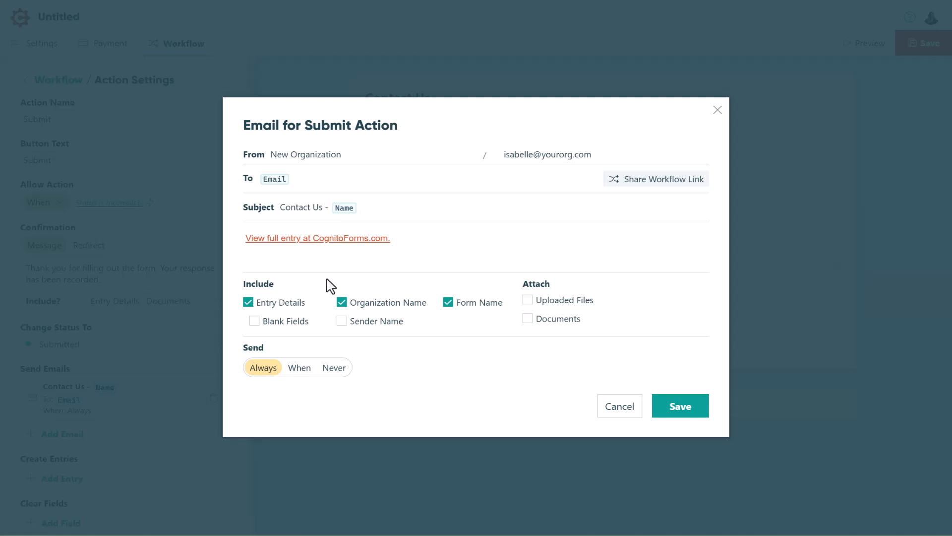
left_click(615, 183)
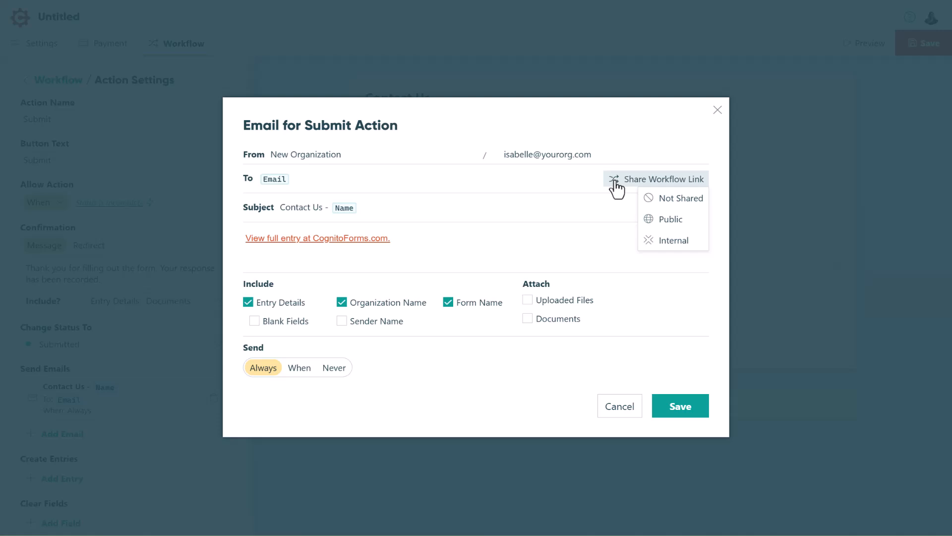
left_click(615, 184)
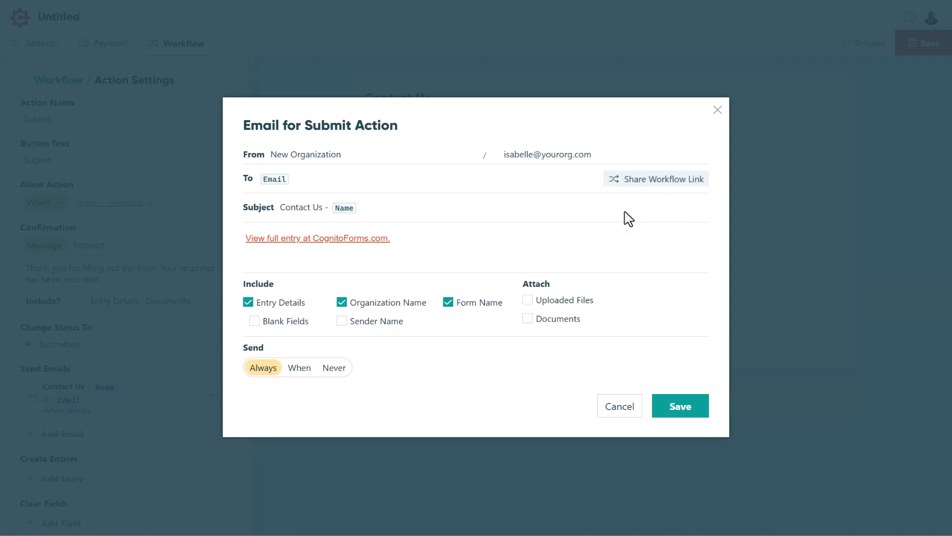
left_click(686, 413)
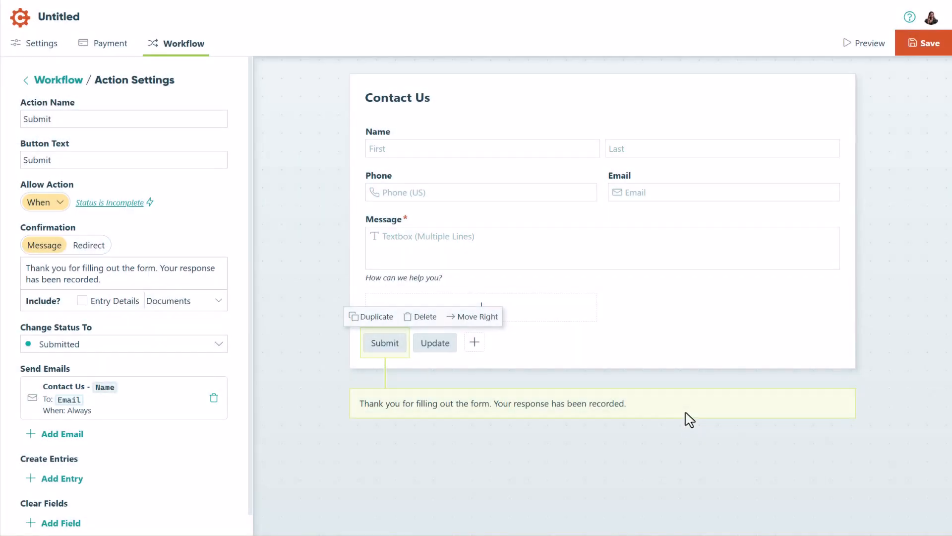
left_click(920, 44)
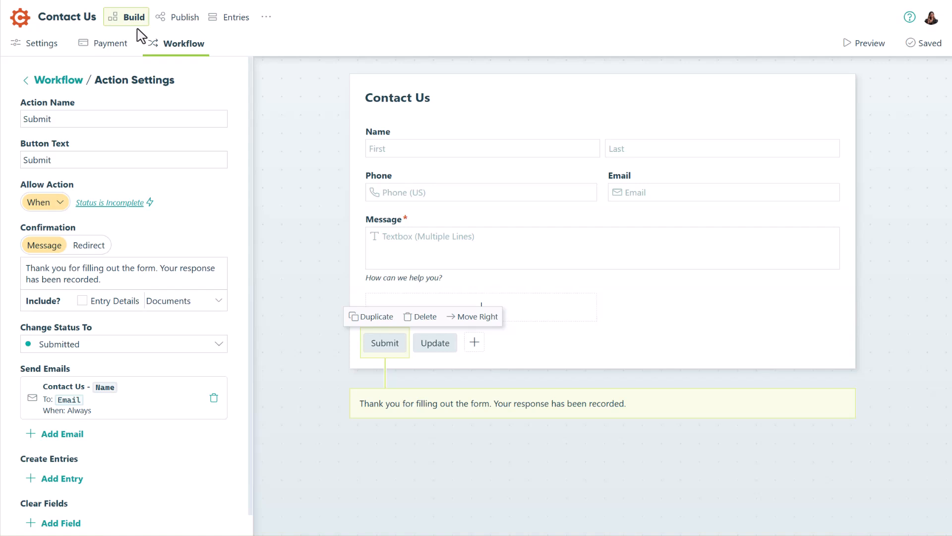
Step: Look at the form's entries, open the custom styles in its publishing theme settings, and center-align the header
left_click(232, 20)
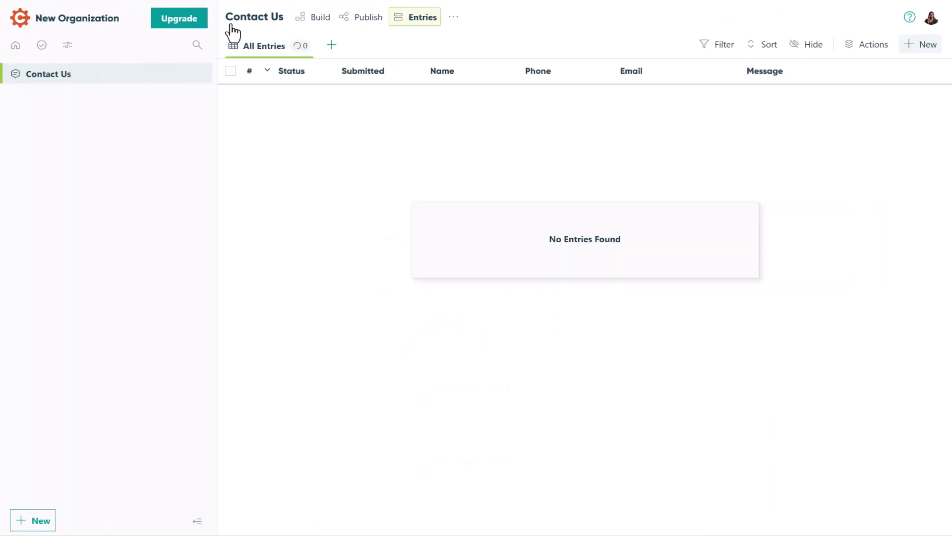
left_click(363, 19)
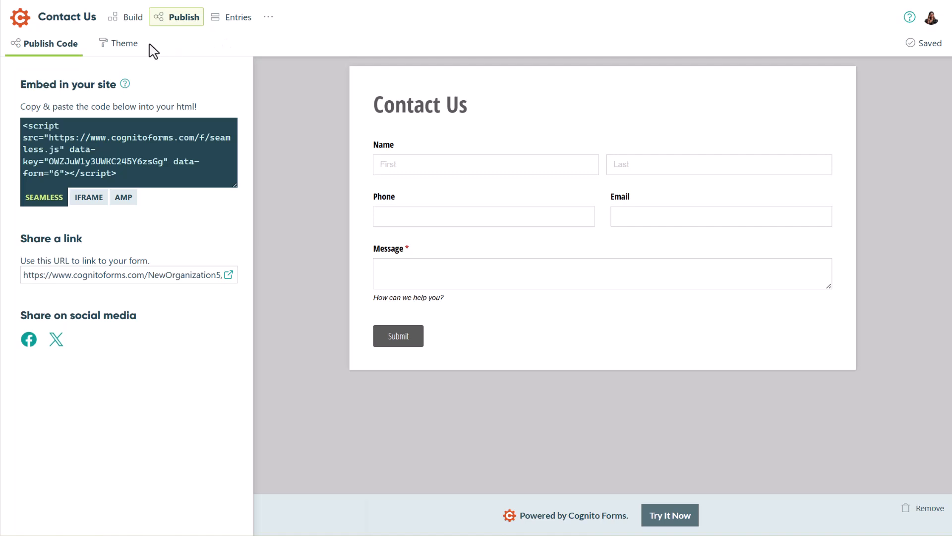
left_click(125, 60)
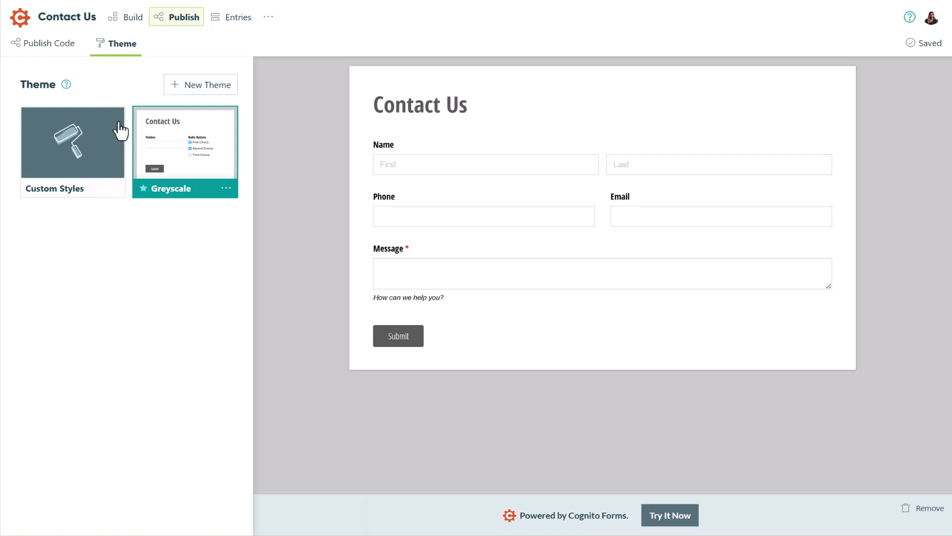
left_click(93, 153)
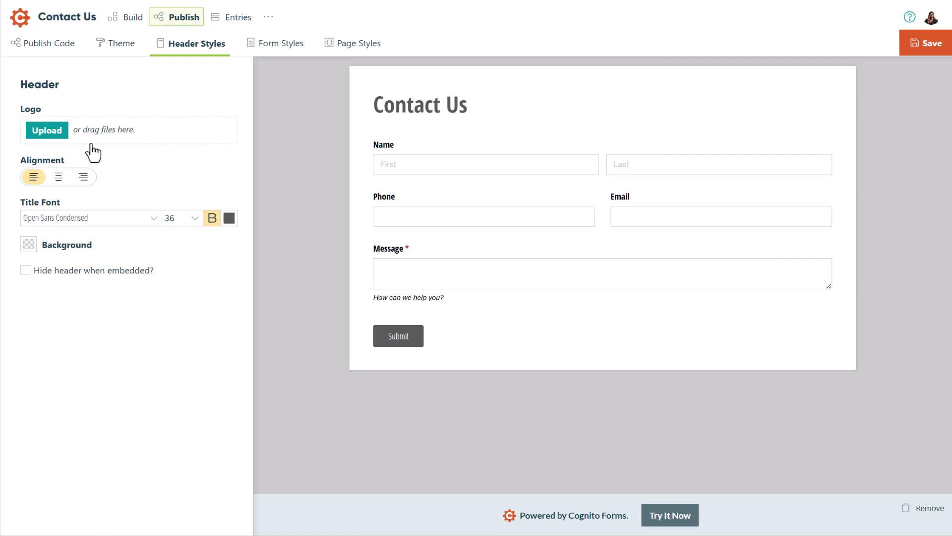
left_click(63, 178)
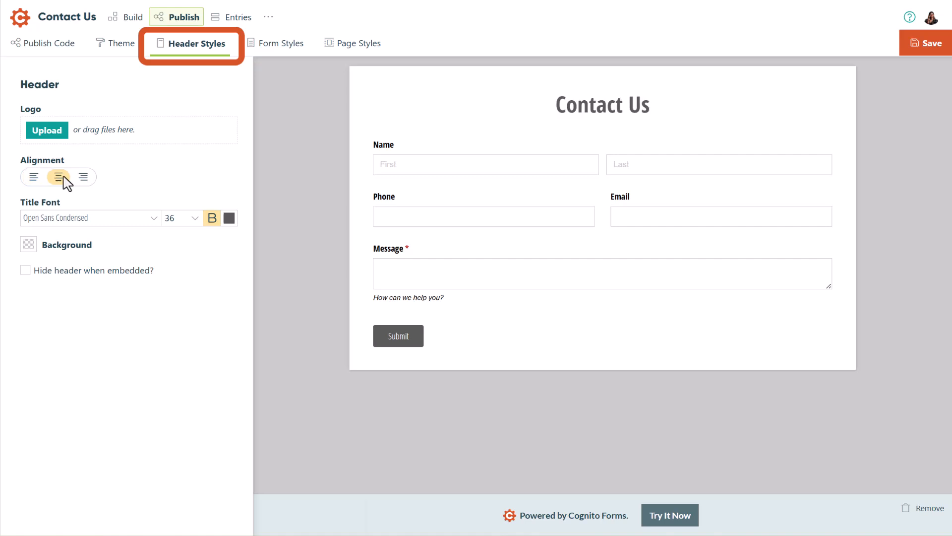
Step: Look over the form styles, set the page background to blue, rgb(10, 131, 243), and save the form
left_click(285, 55)
left_click(341, 52)
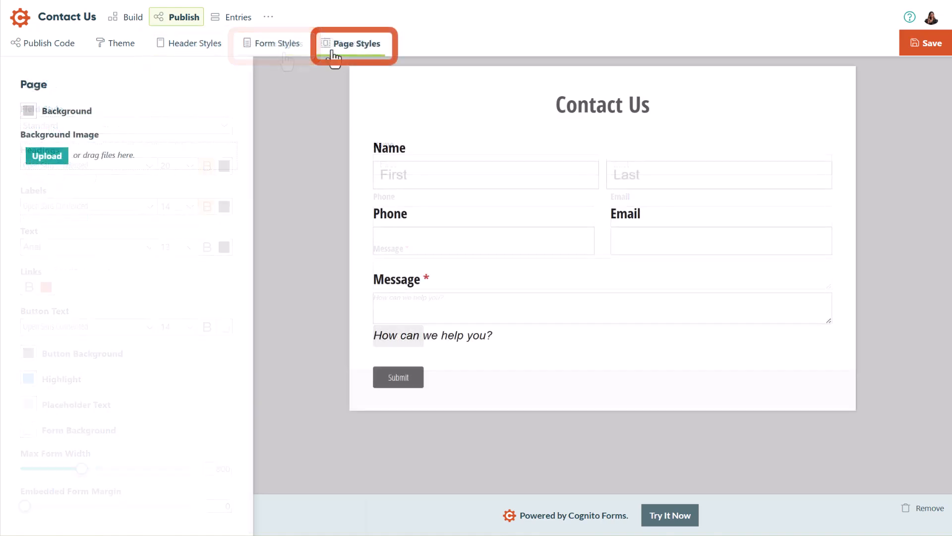
left_click(28, 113)
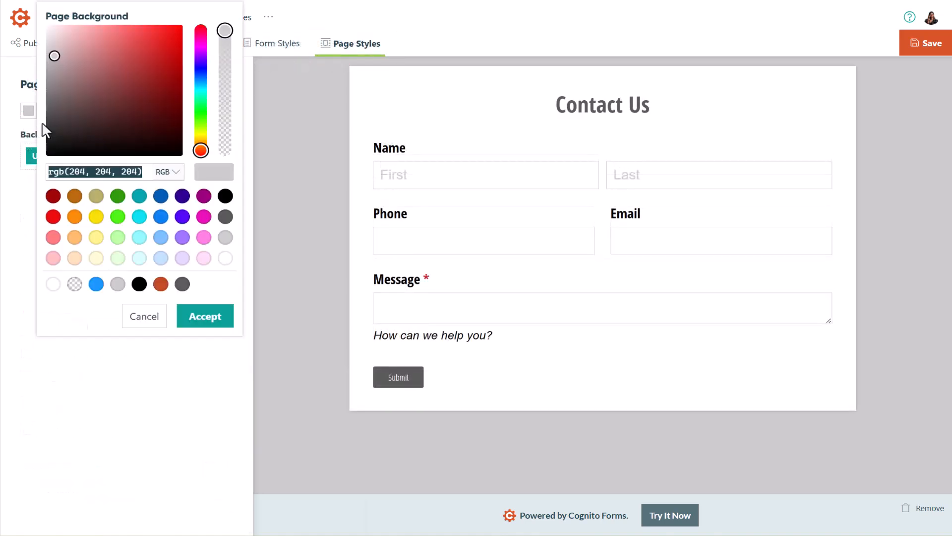
left_click(160, 219)
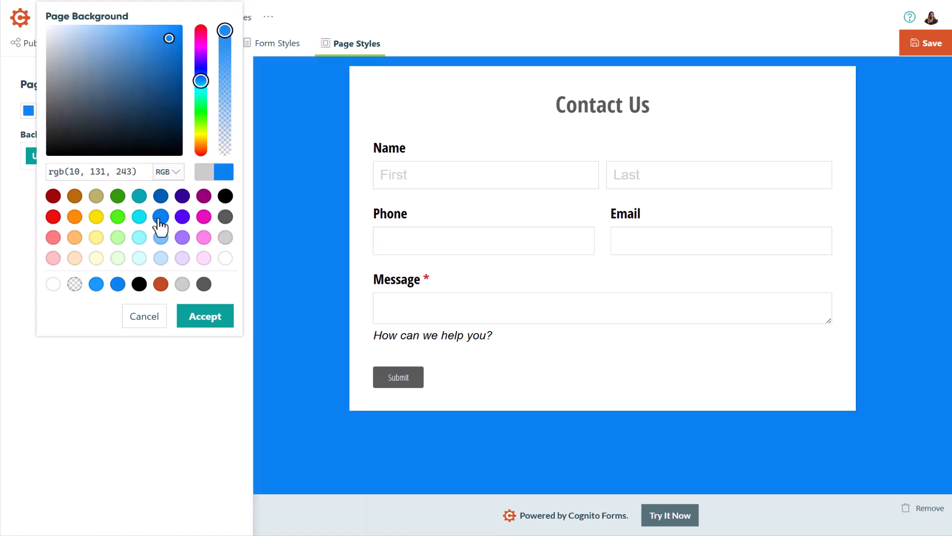
left_click(206, 317)
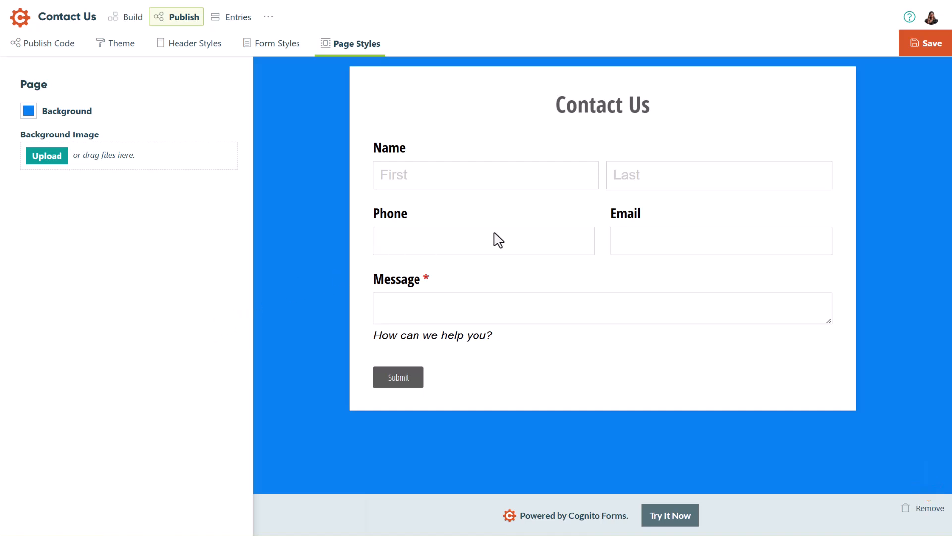
left_click(920, 50)
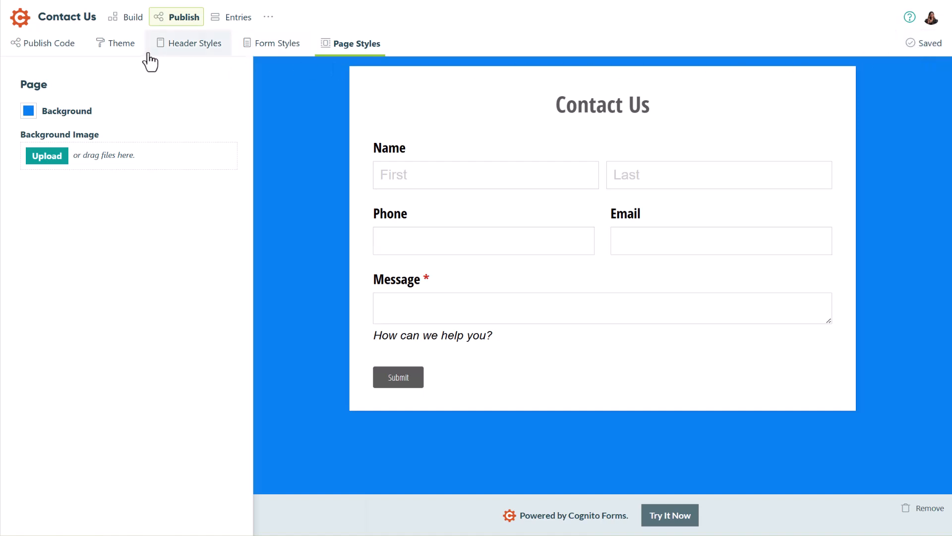
Step: Open the form's public link and submit a test entry with a name, phone, email and the message "I love Cognito Forms!"
left_click(46, 52)
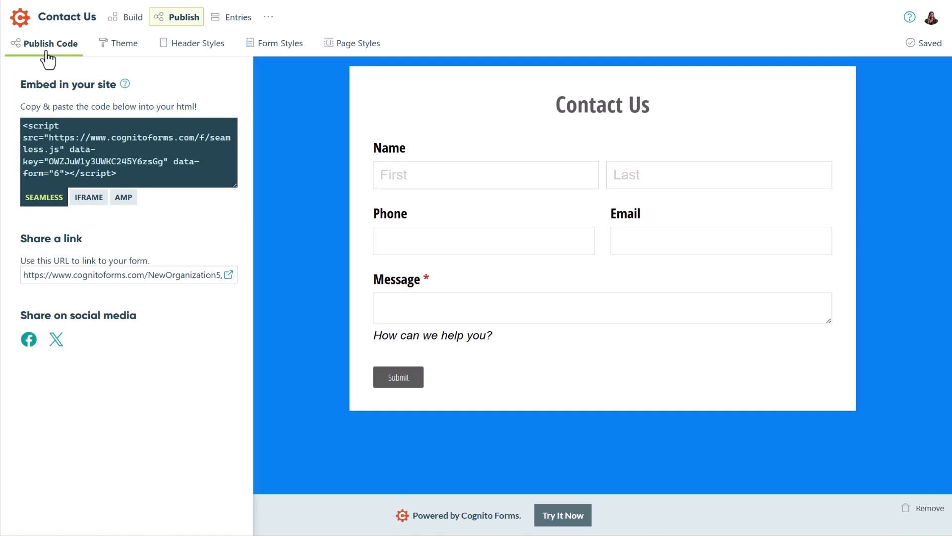
left_click(229, 275)
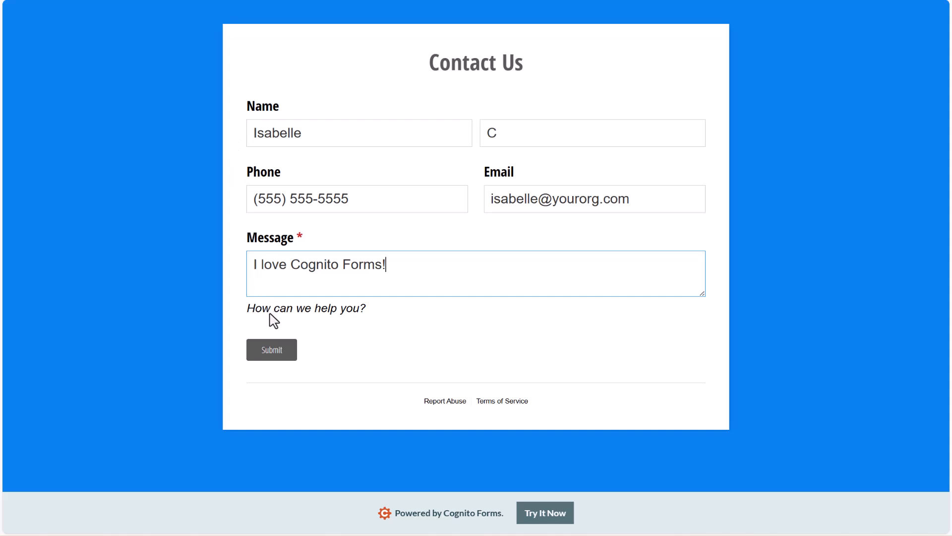
left_click(277, 362)
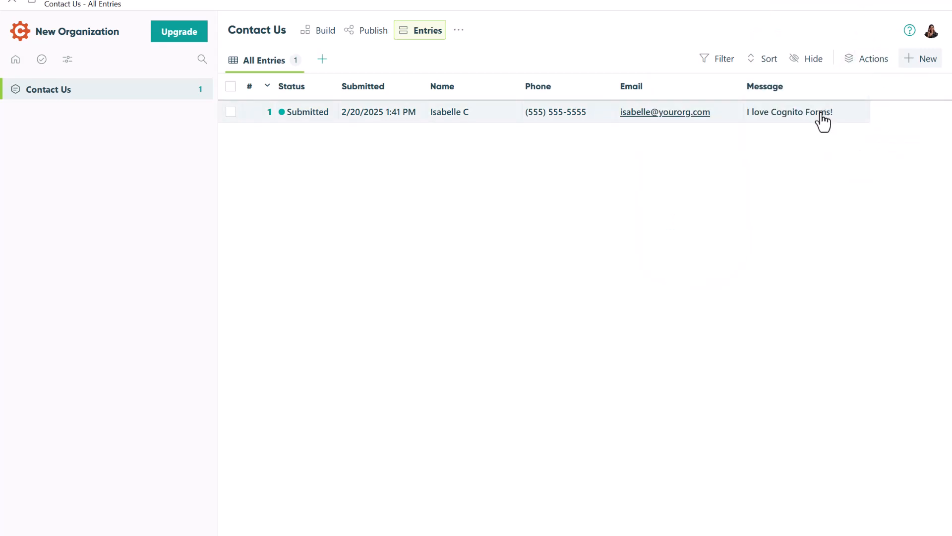
Step: Look at the submitted entry in the entries list, and open the support request form from the User Guides page
left_click(821, 115)
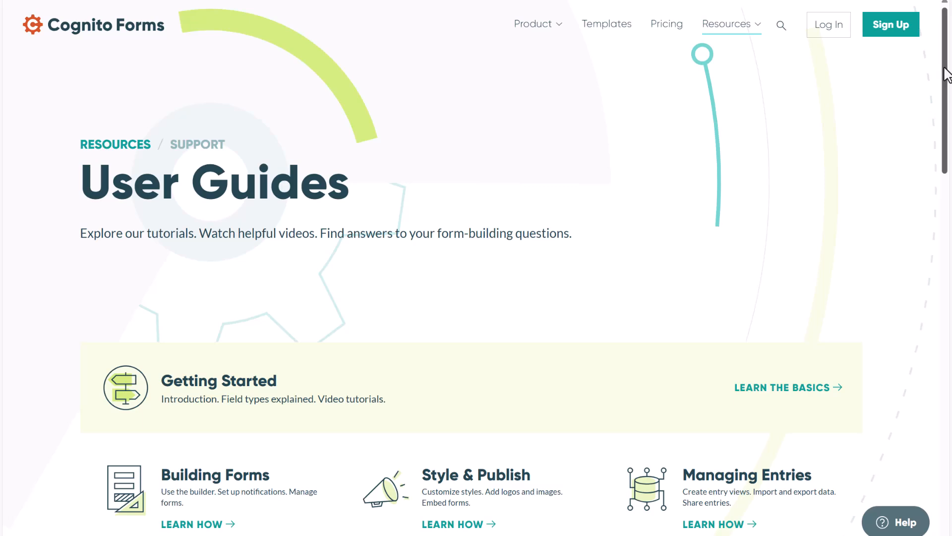
left_click_drag(947, 74, 947, 345)
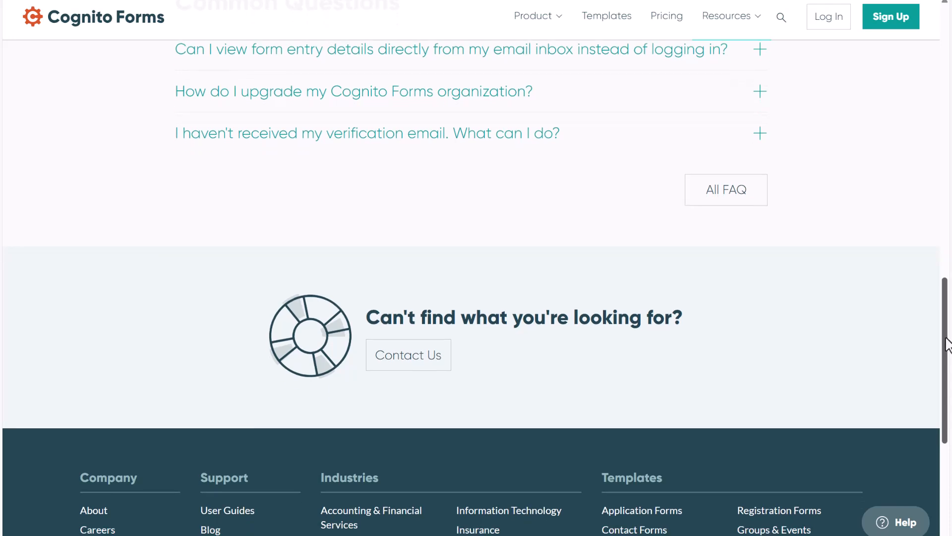
left_click(423, 366)
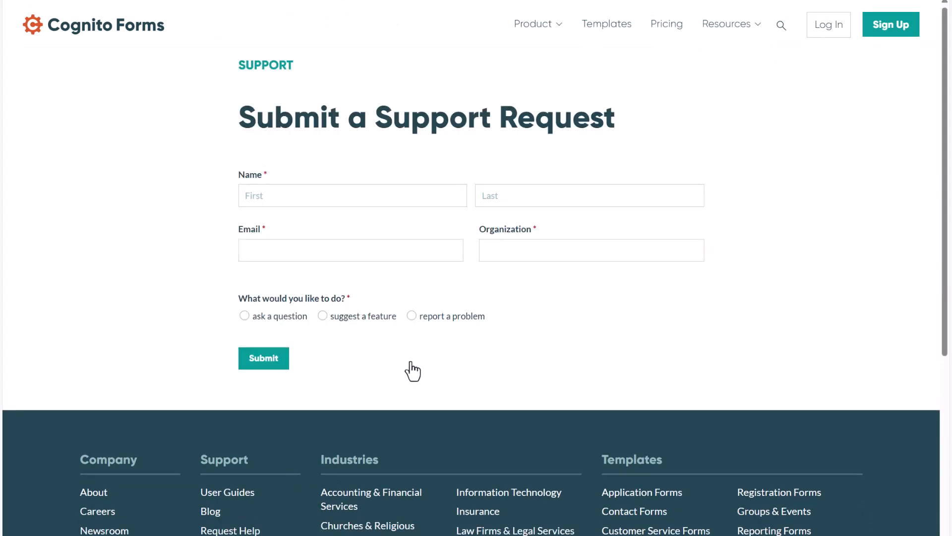